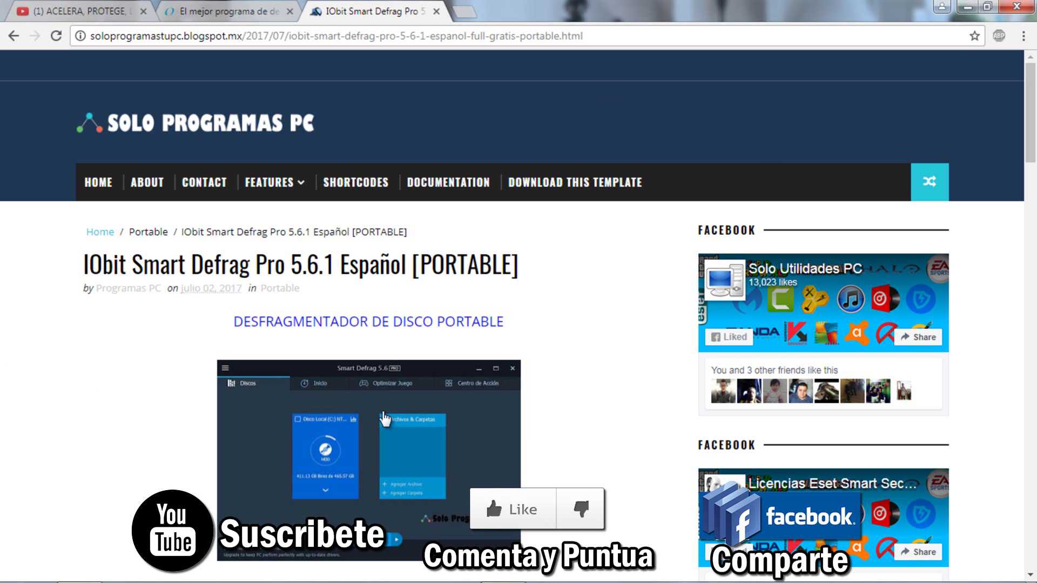
# Step: Open the MEGA download page for IObit Smart Defrag Pro 5.6.1 from the blog post, skipping the adf.ly advertisement
pyautogui.scroll(-10, 108, 412)
pyautogui.scroll(-20, 92, 408)
pyautogui.scroll(3, 93, 409)
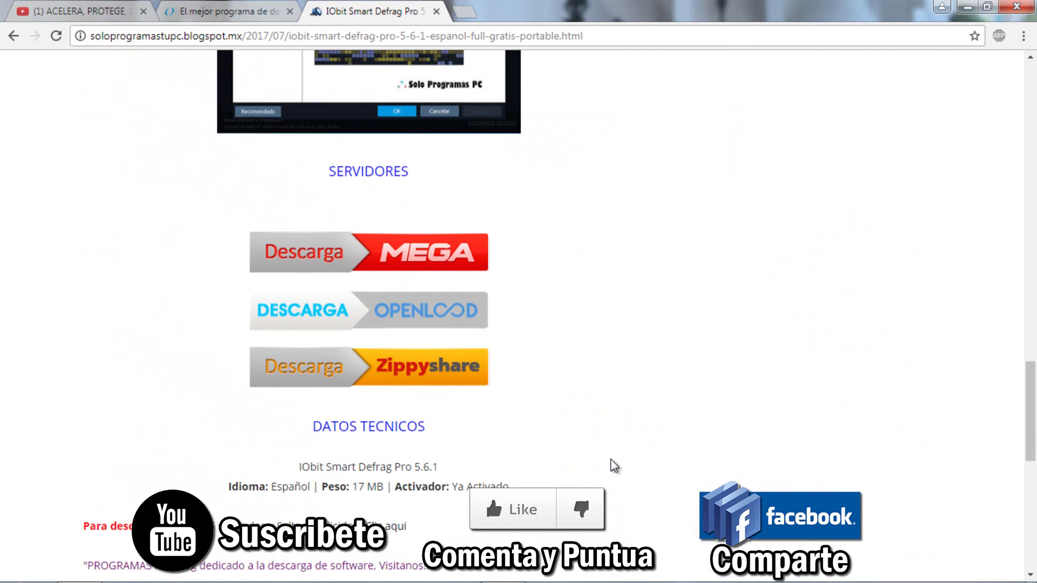
pyautogui.click(431, 260)
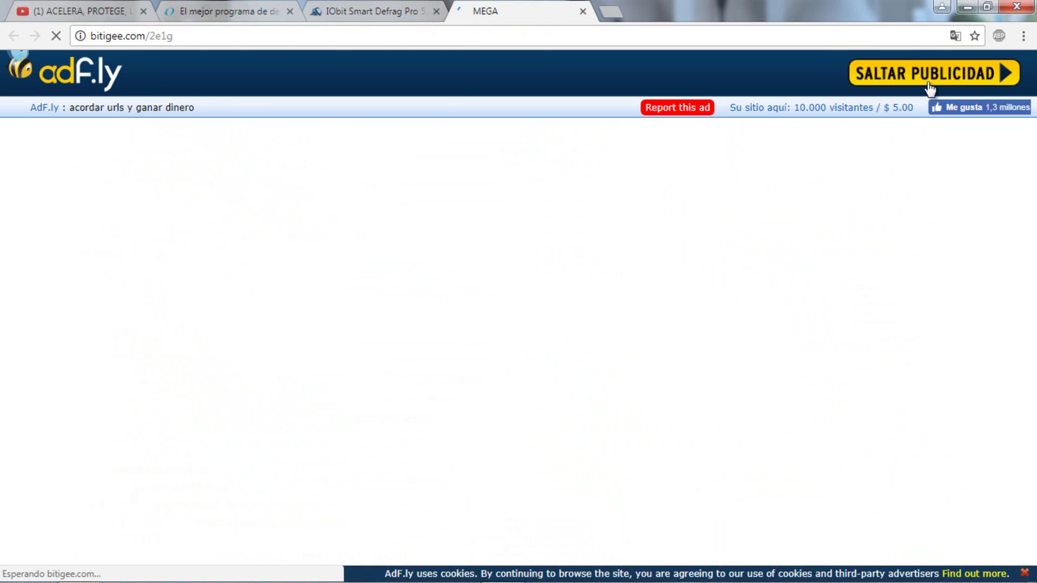
pyautogui.click(884, 76)
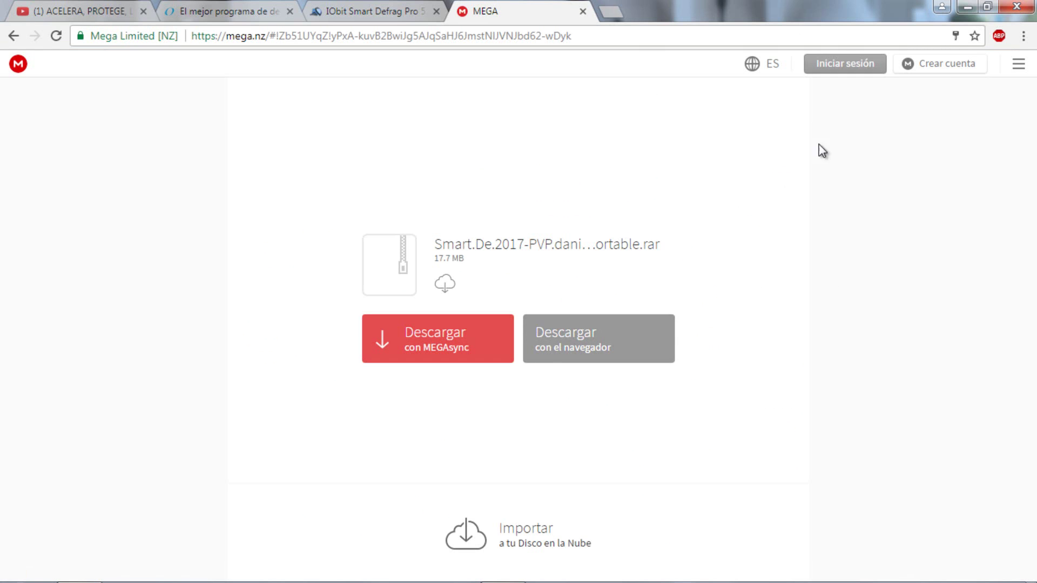
# Step: Minimize the browser and extract the downloaded Smart.De.2017 archive on the desktop into its own folder
pyautogui.click(967, 7)
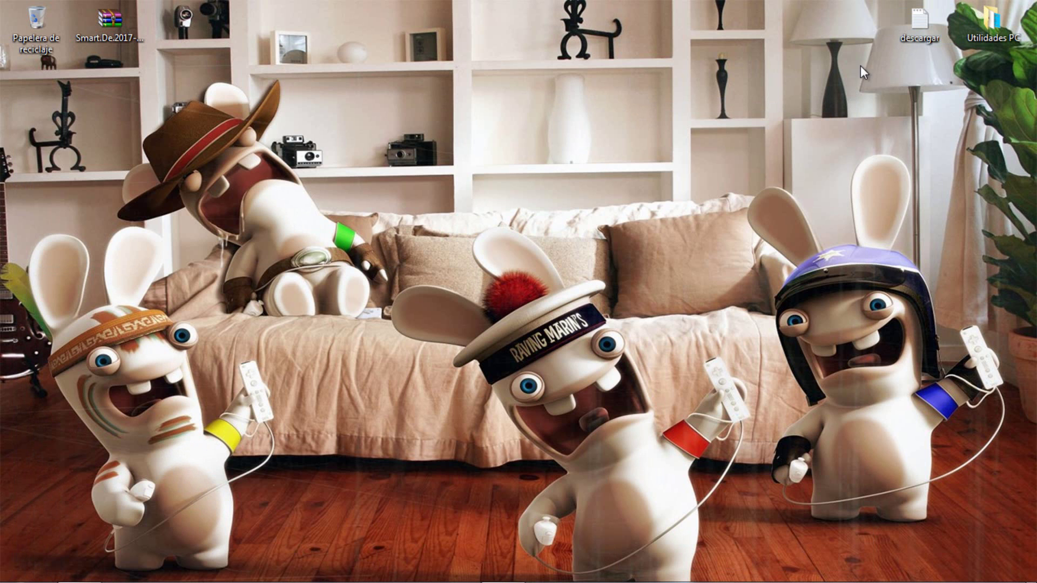
pyautogui.moveTo(116, 30); pyautogui.dragTo(40, 106)
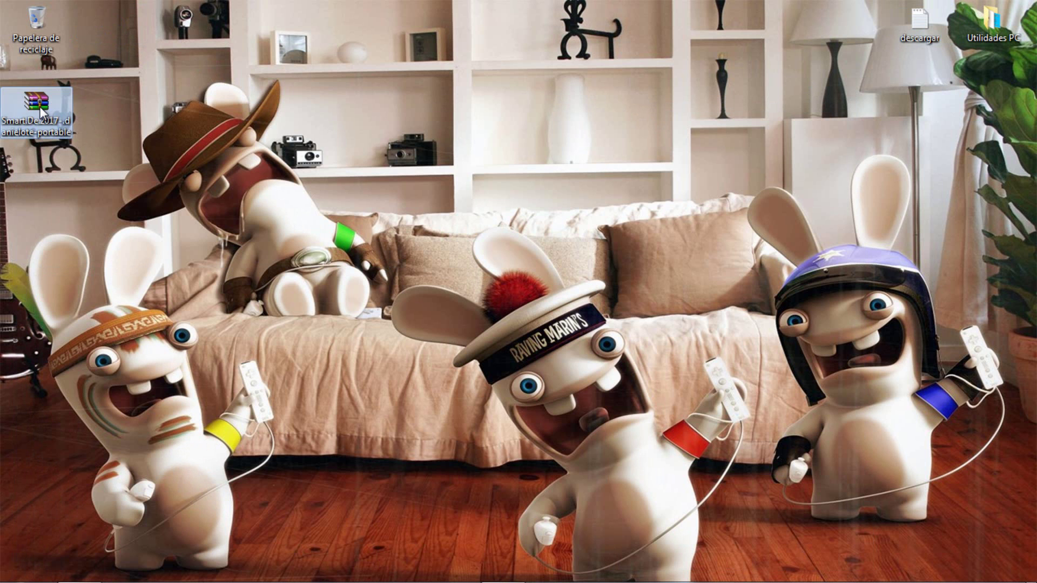
pyautogui.rightClick(40, 106)
pyautogui.click(81, 144)
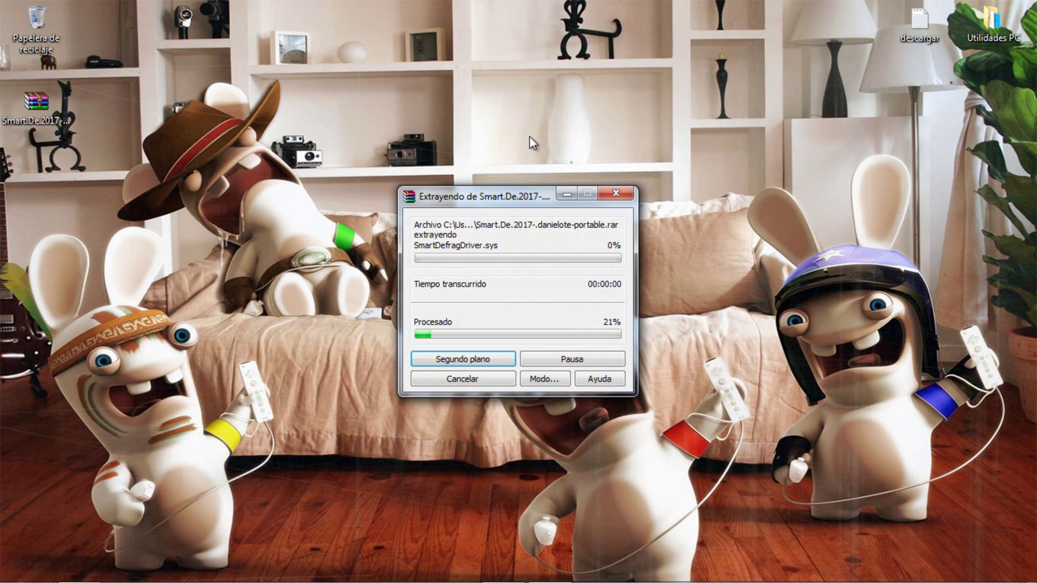
# Step: Launch SmartDefragPortable from the extracted folder and close the folder window behind it
pyautogui.doubleClick(31, 199)
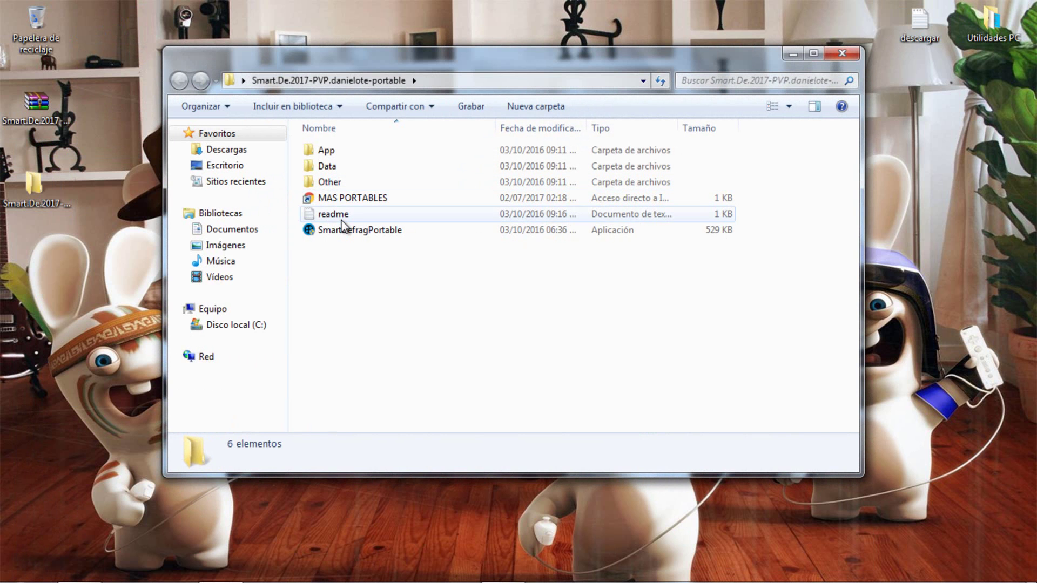
pyautogui.click(338, 235)
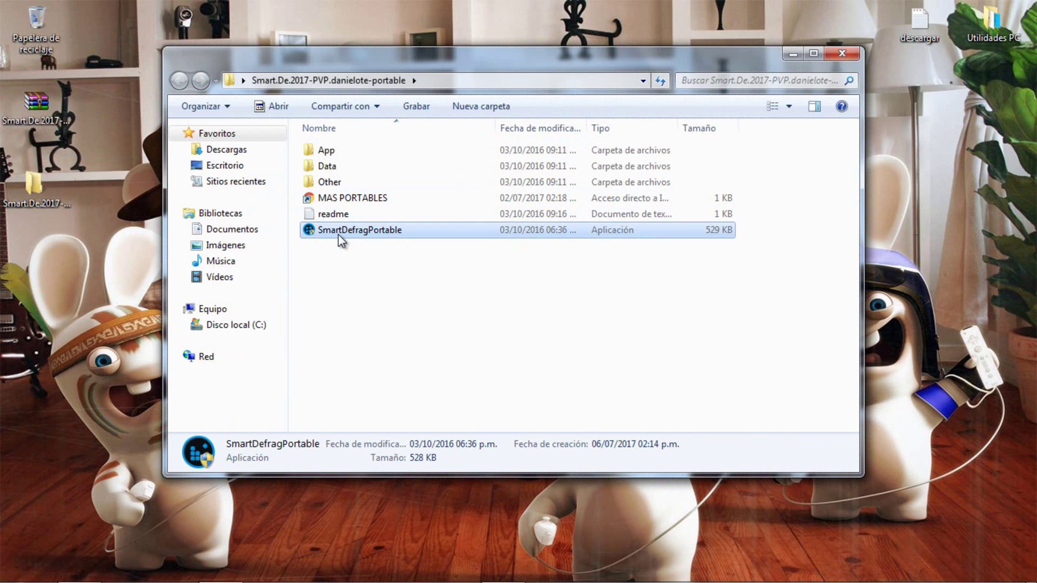
pyautogui.rightClick(338, 235)
pyautogui.click(353, 236)
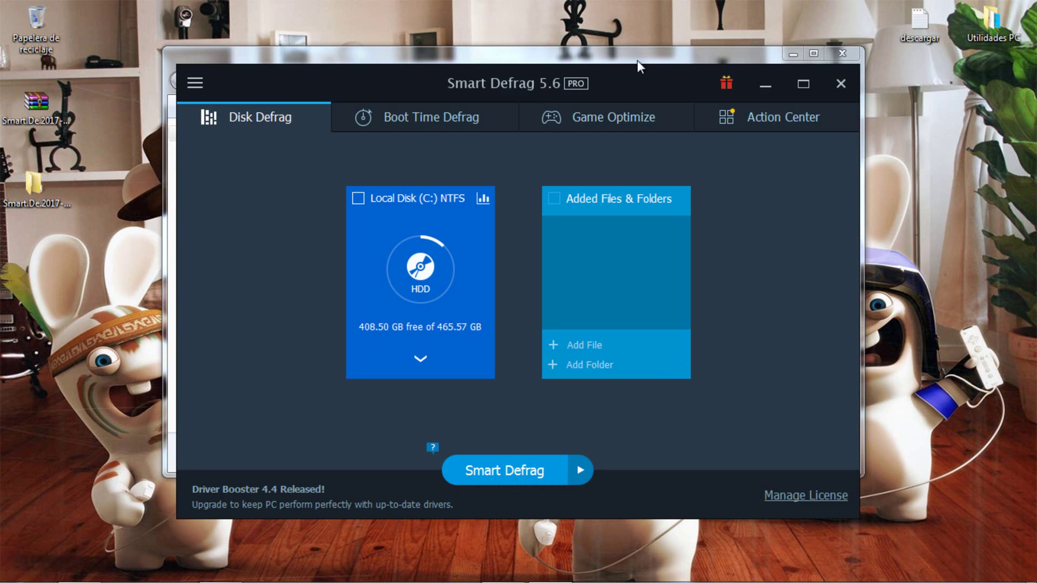
pyautogui.click(456, 51)
pyautogui.click(843, 53)
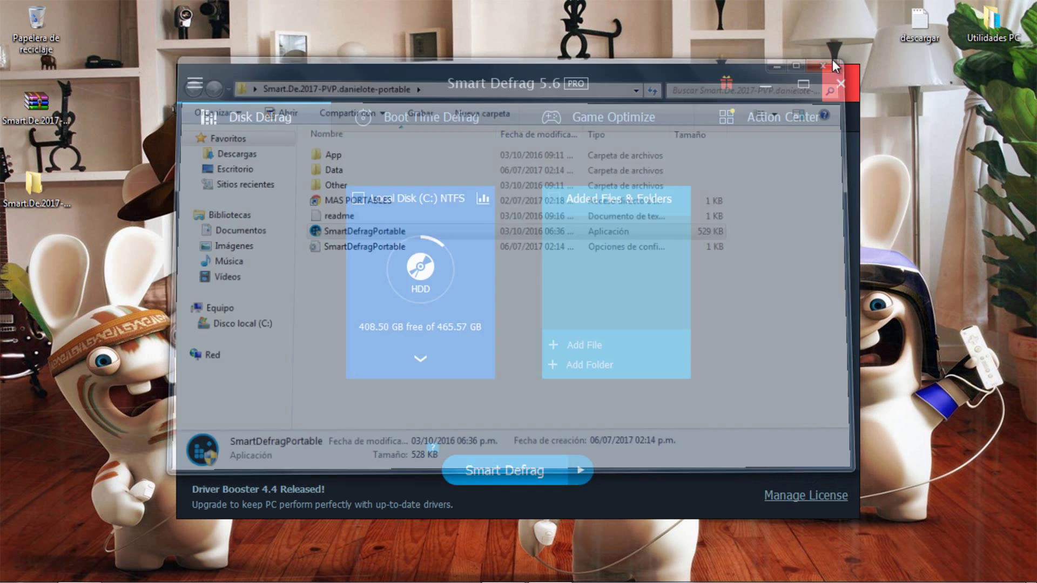
# Step: Set the current language of the user interface to Español in the settings and apply the change
pyautogui.click(190, 88)
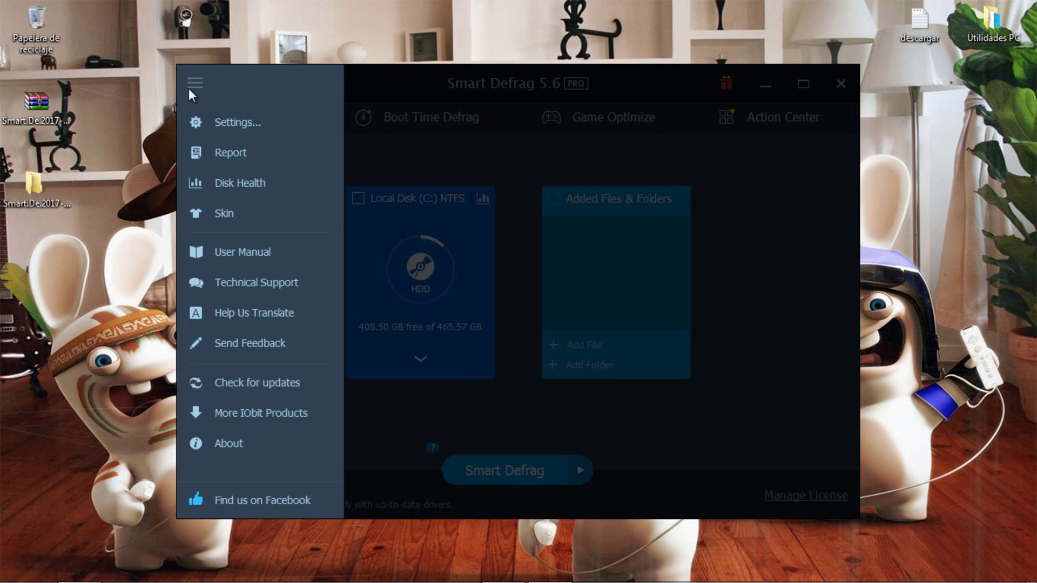
pyautogui.click(211, 126)
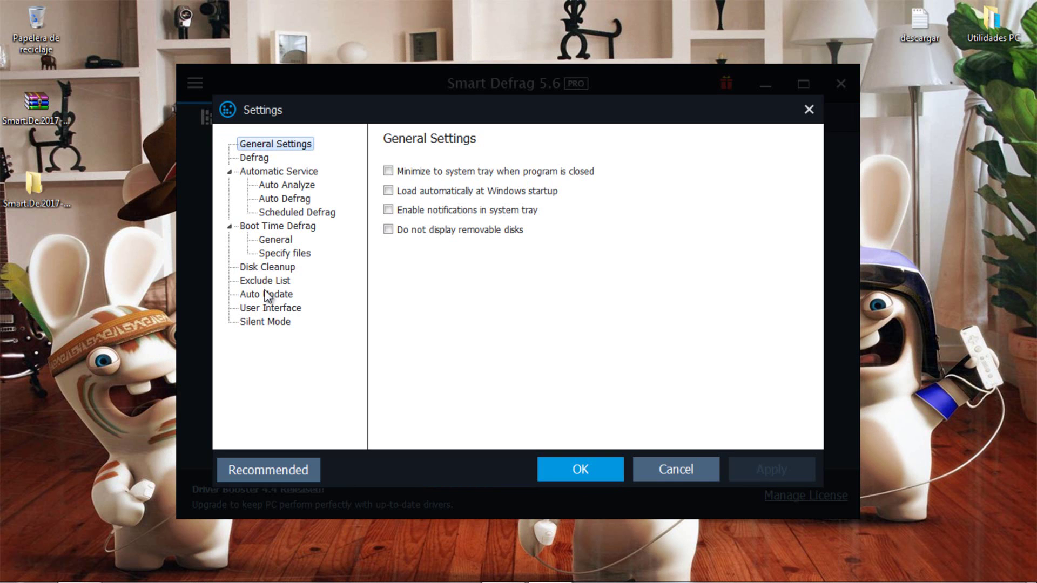
pyautogui.click(263, 309)
pyautogui.click(577, 203)
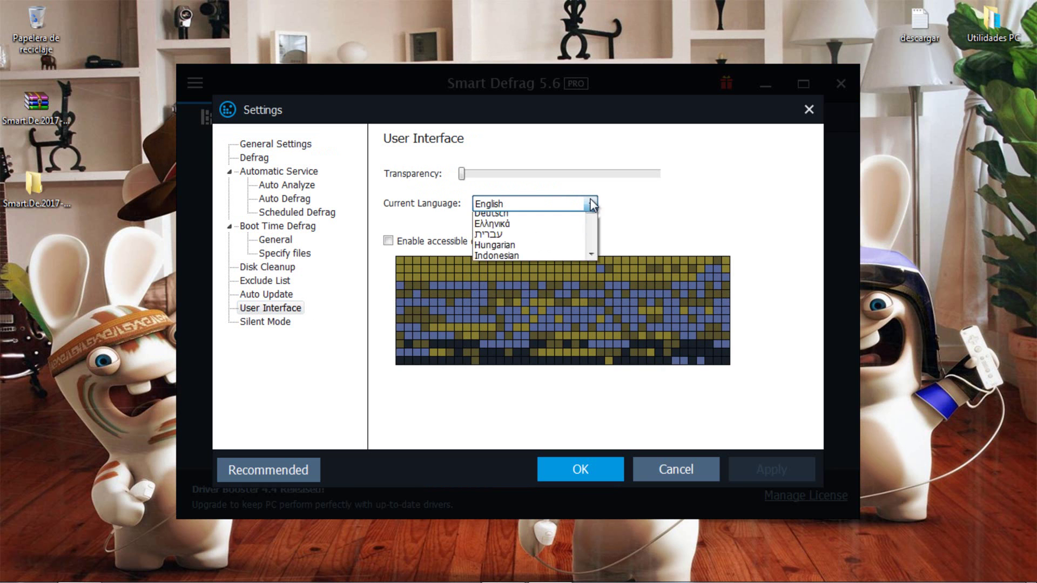
pyautogui.scroll(-7, 543, 241)
pyautogui.scroll(-1, 537, 246)
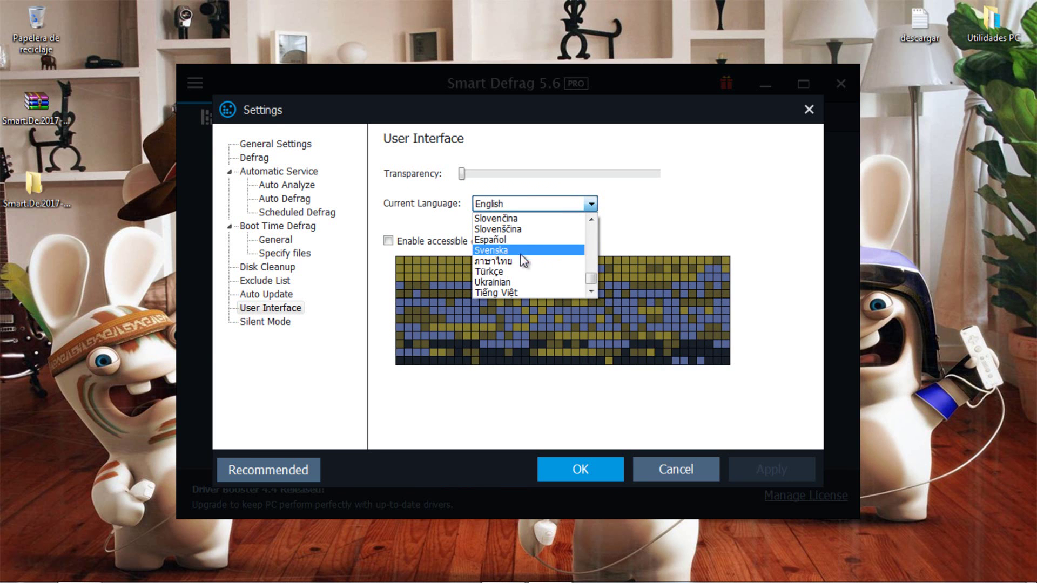
pyautogui.click(522, 241)
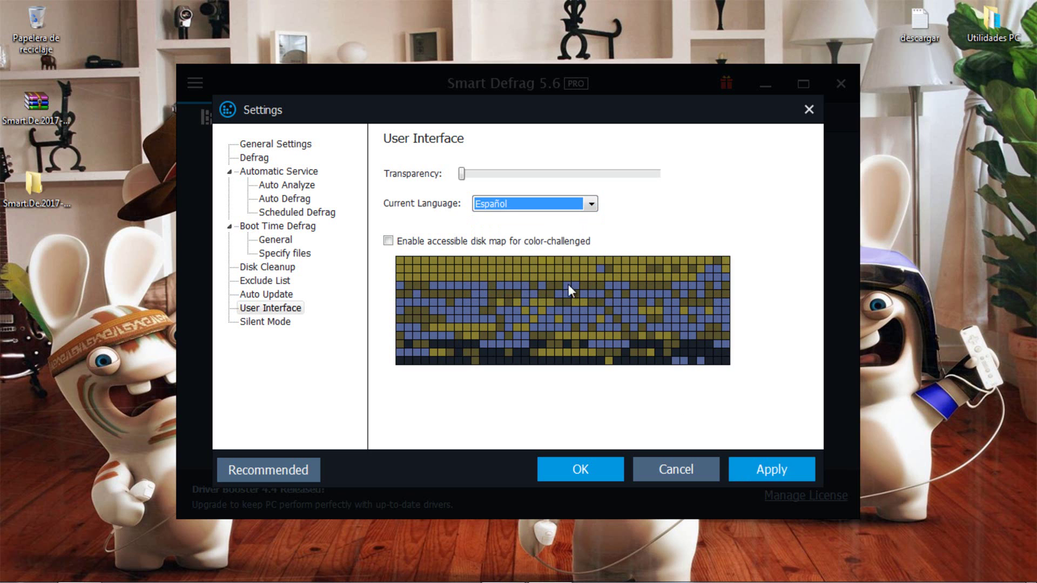
pyautogui.click(747, 466)
pyautogui.click(601, 470)
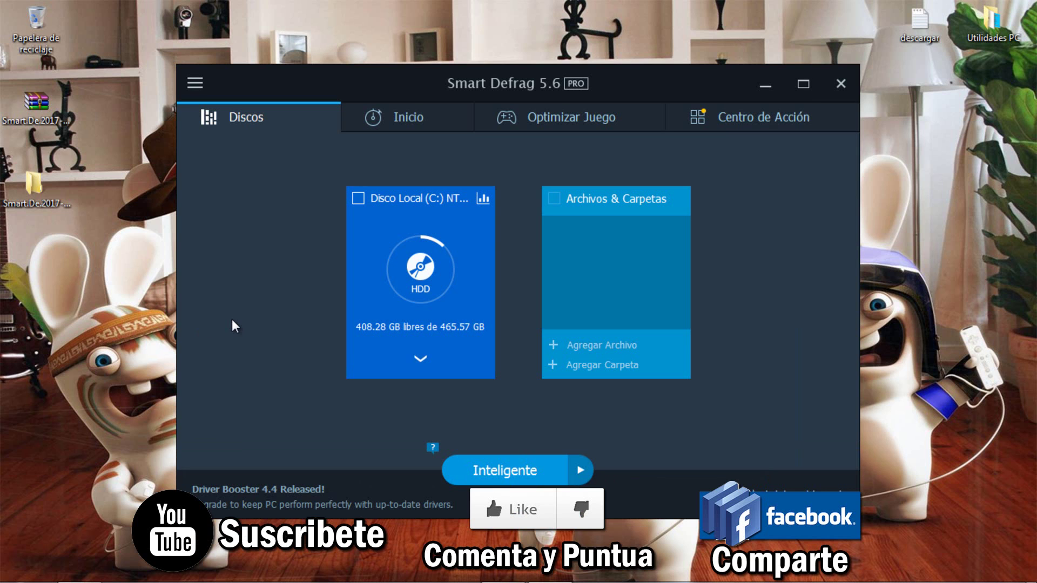
# Step: Review the boot-time defragmentation and game optimization sections, including adding a game, and return to the disks view
pyautogui.moveTo(418, 236)
pyautogui.click(408, 121)
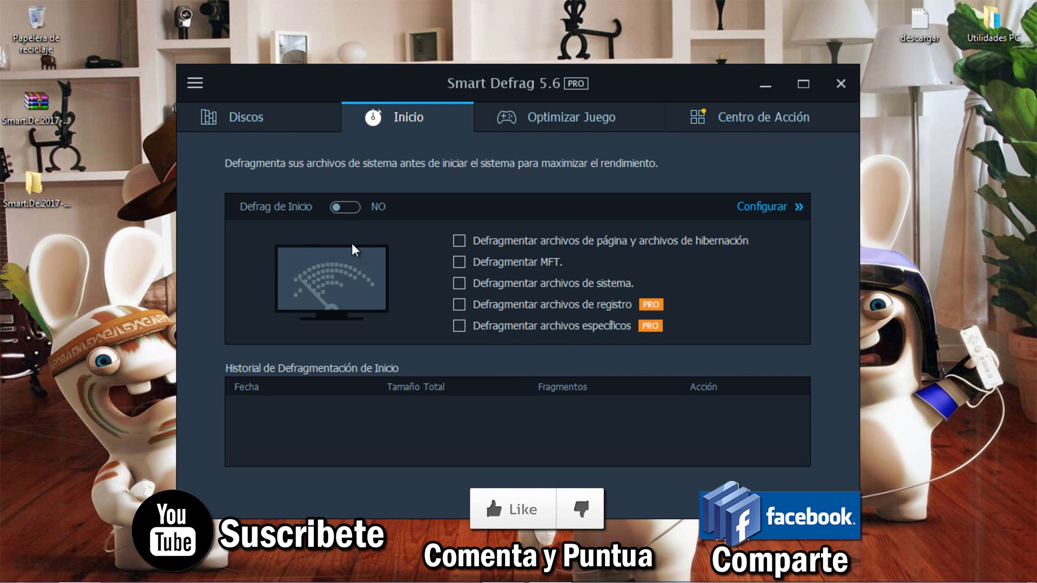
pyautogui.click(543, 125)
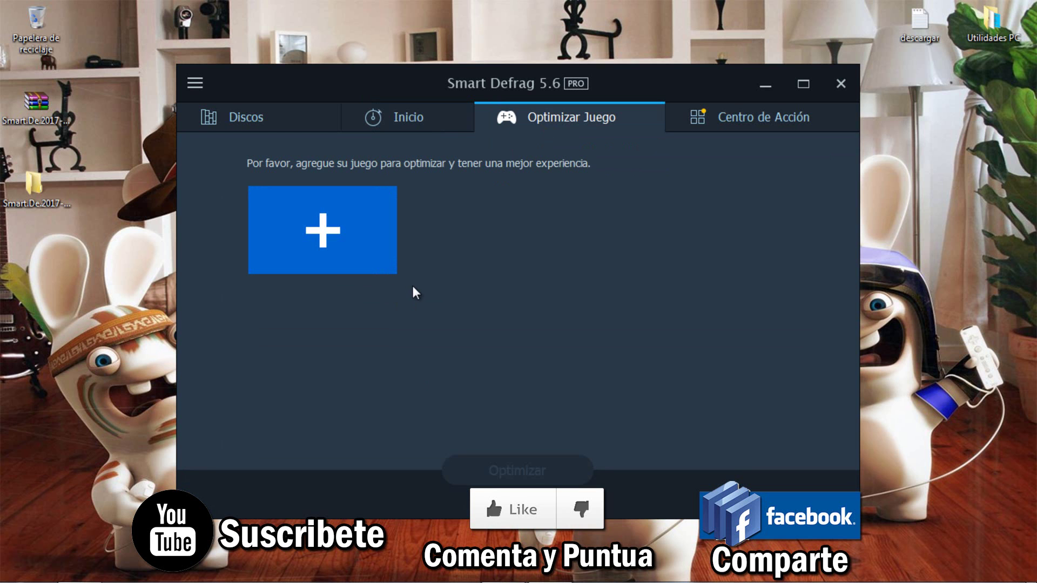
pyautogui.click(306, 234)
pyautogui.click(672, 71)
pyautogui.click(240, 125)
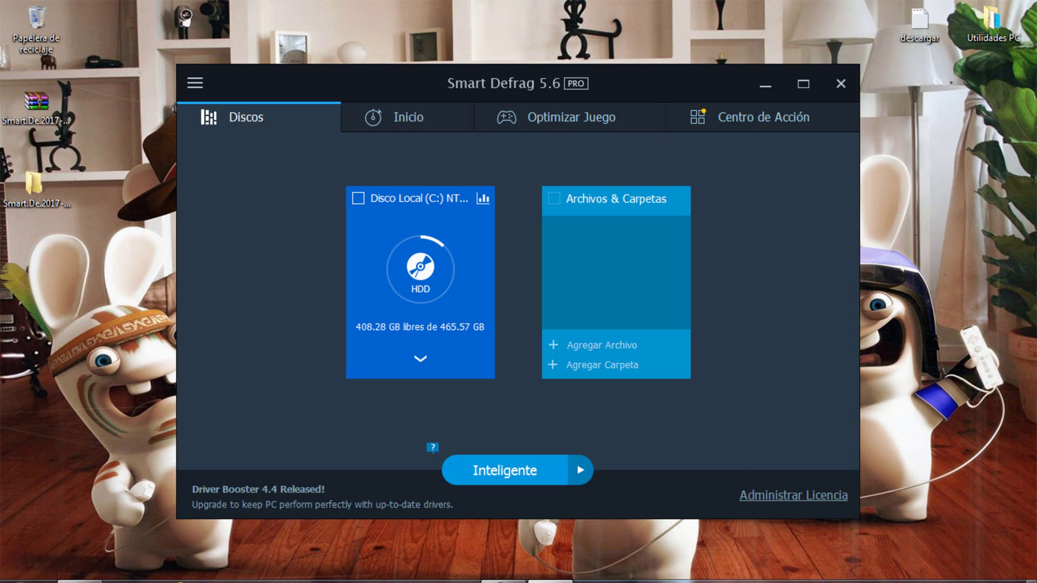
# Step: Open the properties of local disk C: from the Windows file explorer
pyautogui.click(17, 571)
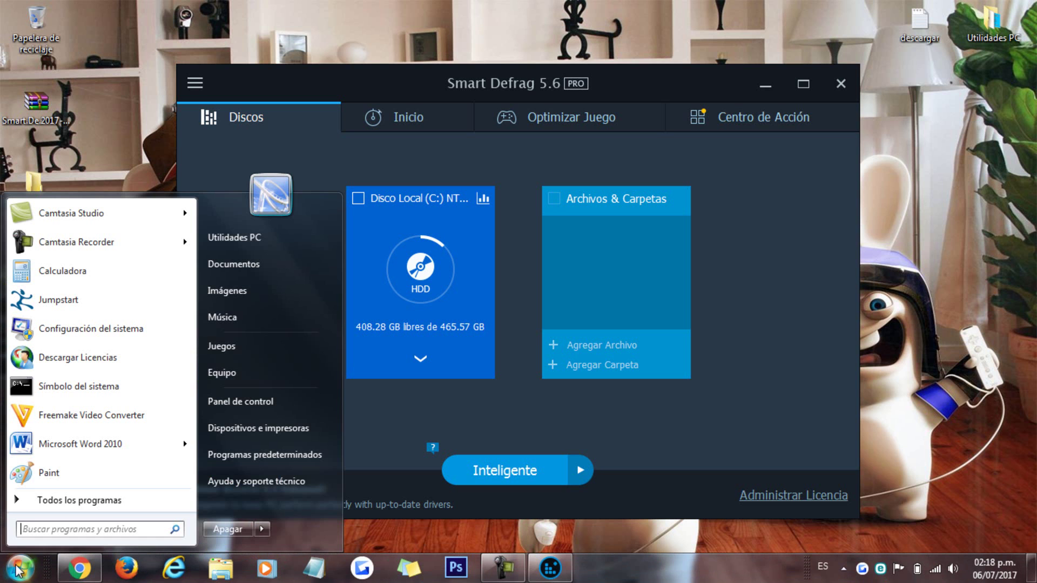
pyautogui.click(212, 571)
pyautogui.click(227, 310)
pyautogui.click(403, 181)
pyautogui.rightClick(381, 172)
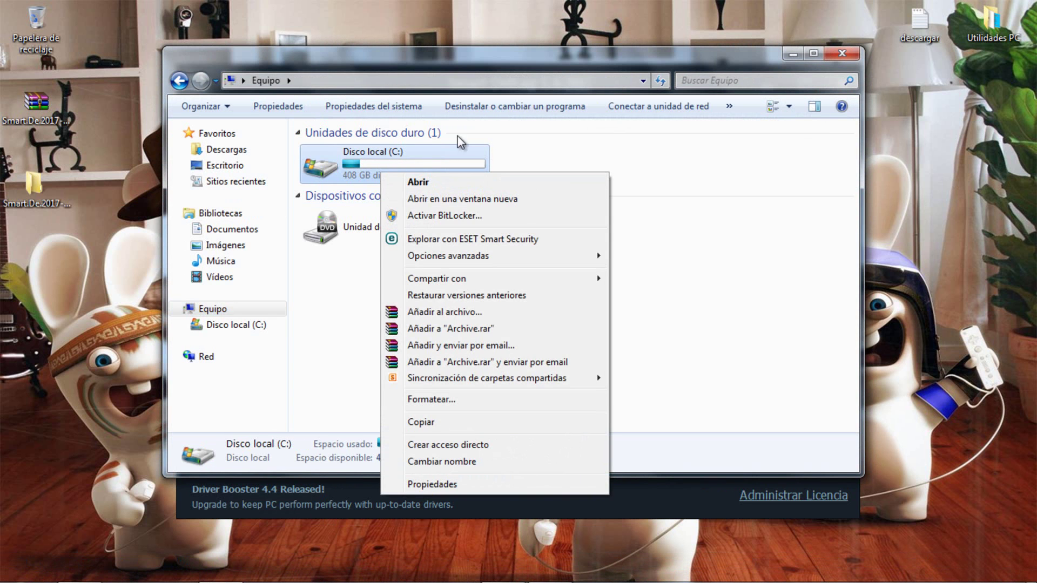
pyautogui.click(432, 484)
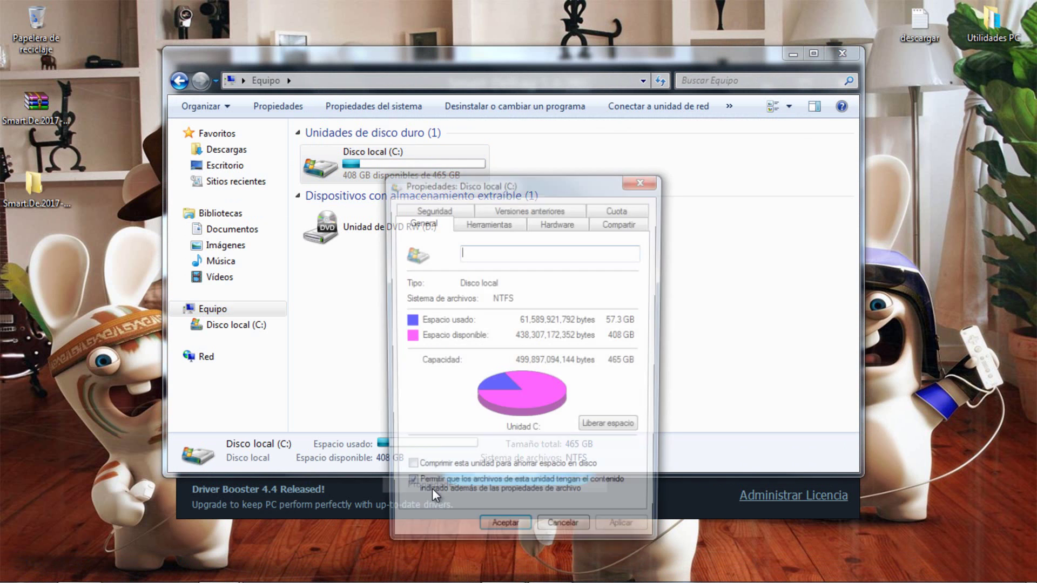
# Step: Check the fragmentation status of C: in the Windows disk defragmenter, and get the Windows dialogs and explorer out of the way
pyautogui.click(503, 226)
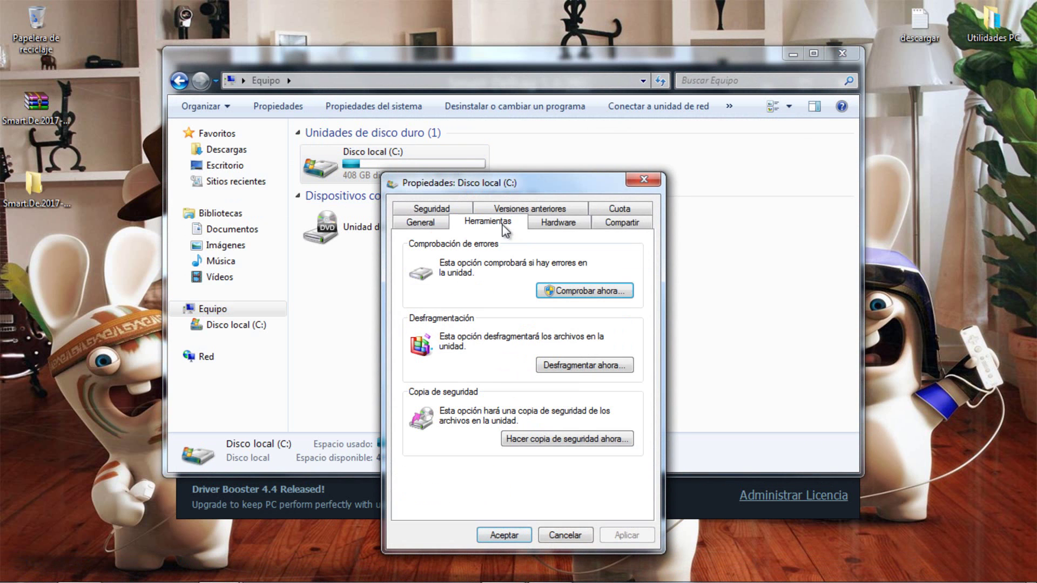
pyautogui.click(557, 367)
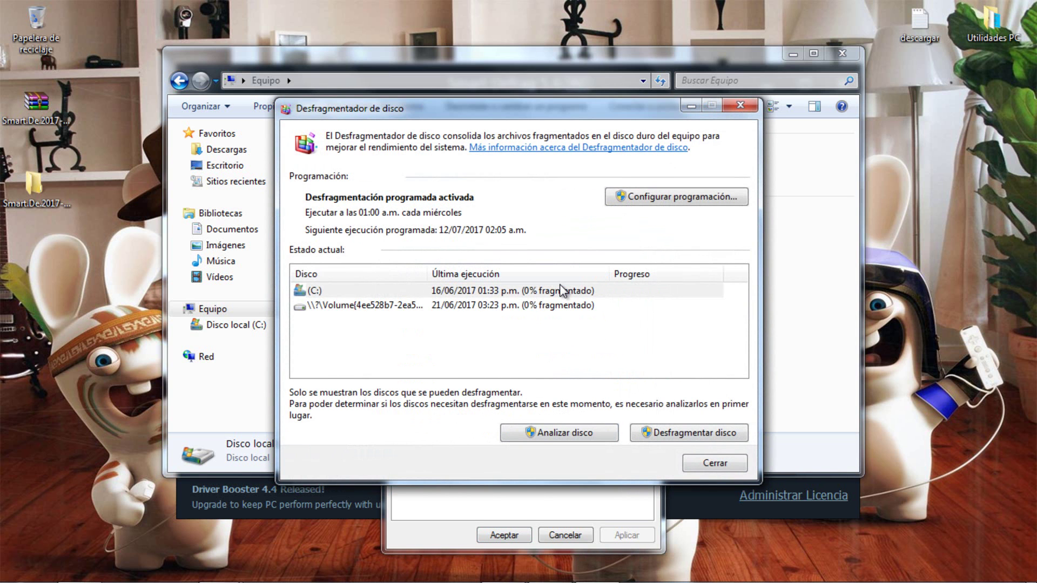
pyautogui.click(741, 105)
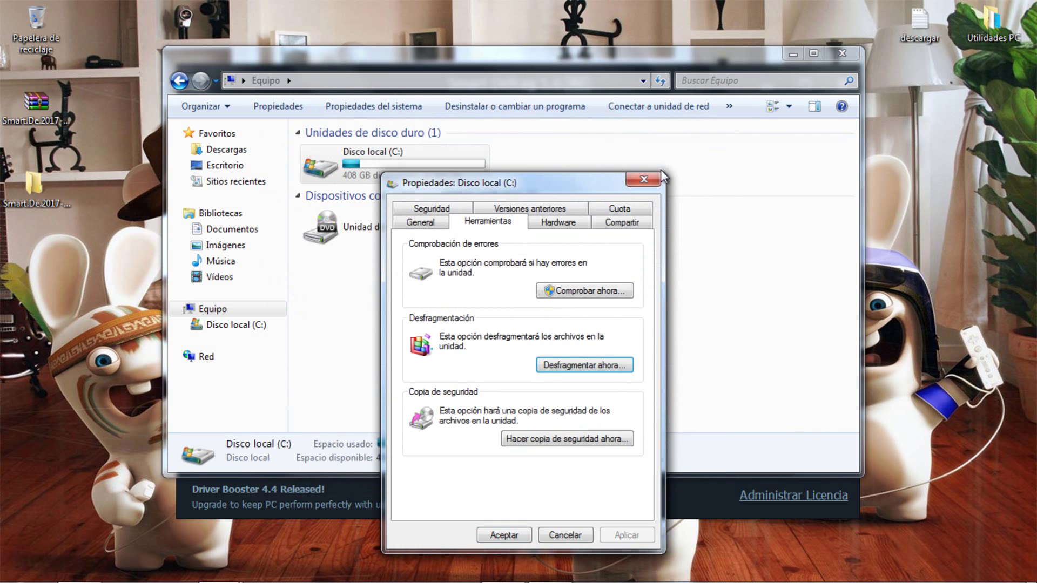
pyautogui.click(659, 182)
pyautogui.click(787, 54)
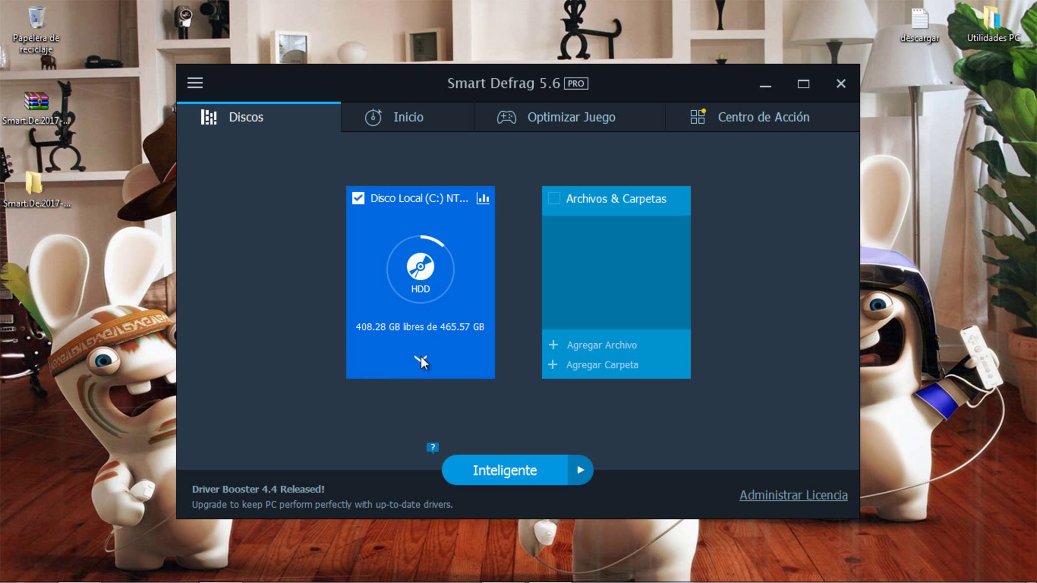
# Step: Defragment Disco Local (C:) in Inteligente mode and review the defragmented files list and the disk map
pyautogui.click(533, 471)
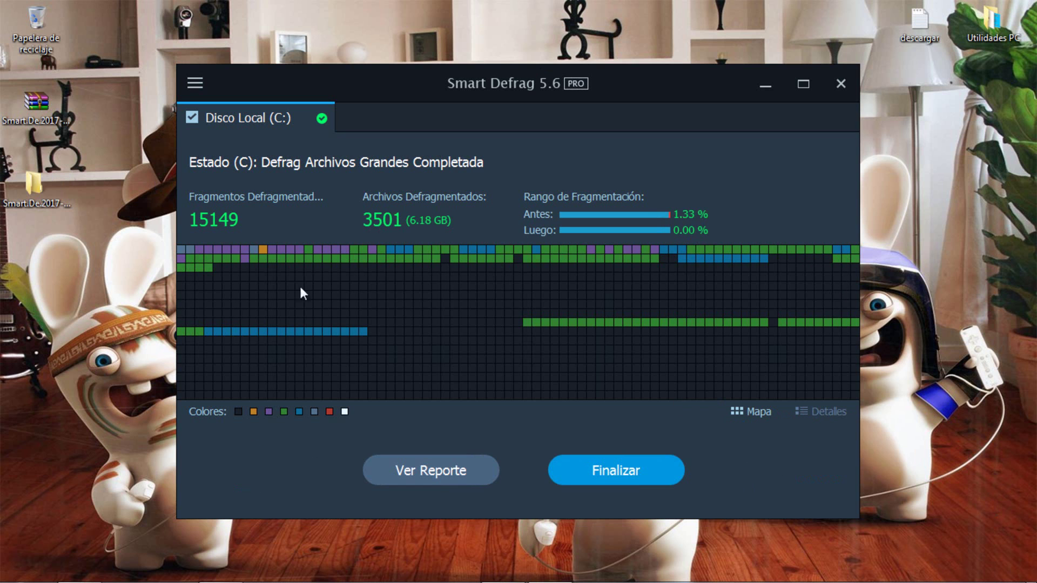
pyautogui.click(816, 414)
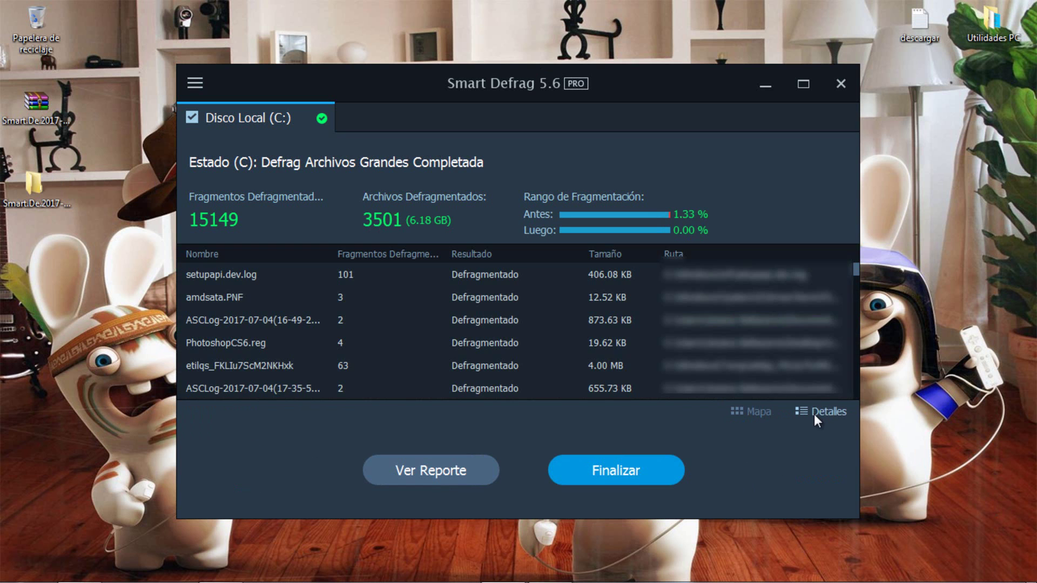
pyautogui.moveTo(858, 267); pyautogui.dragTo(879, 242)
pyautogui.click(755, 416)
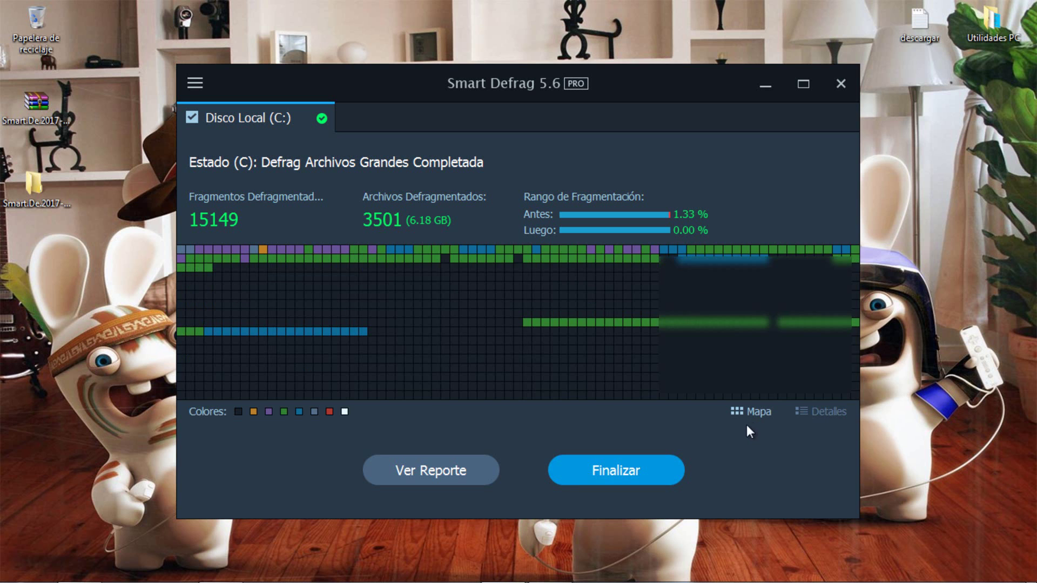
# Step: Open the full defragmentation report in the browser and examine its summary and file details
pyautogui.click(427, 471)
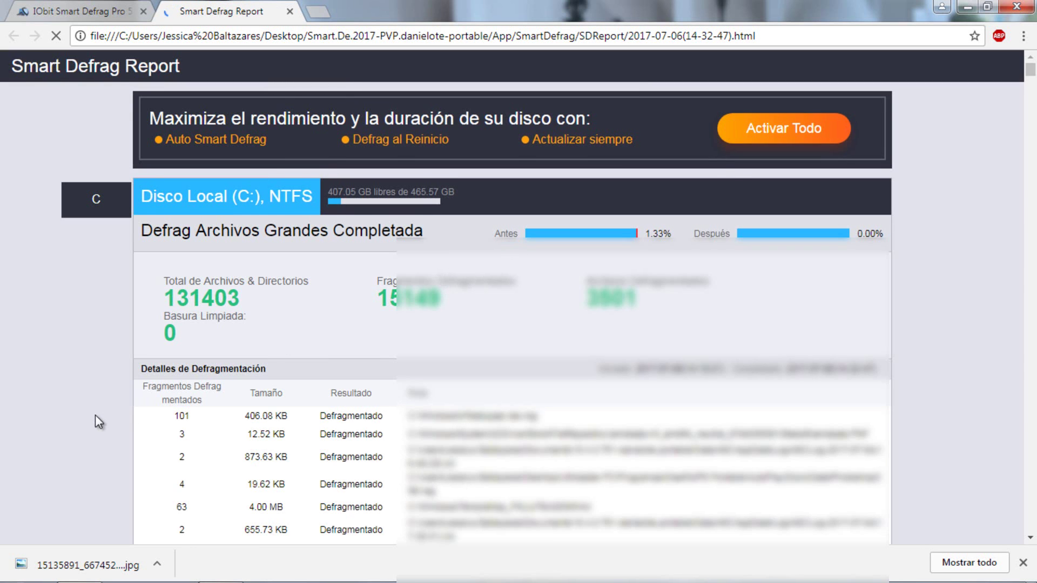
pyautogui.scroll(-1, 95, 415)
pyautogui.scroll(-3, 95, 415)
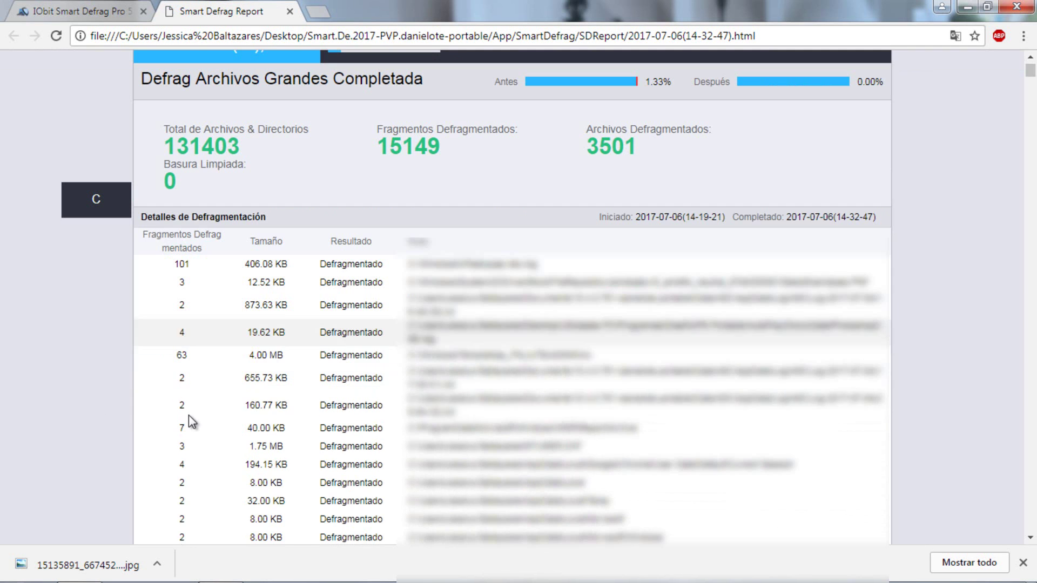
pyautogui.click(1023, 562)
pyautogui.scroll(3, 985, 376)
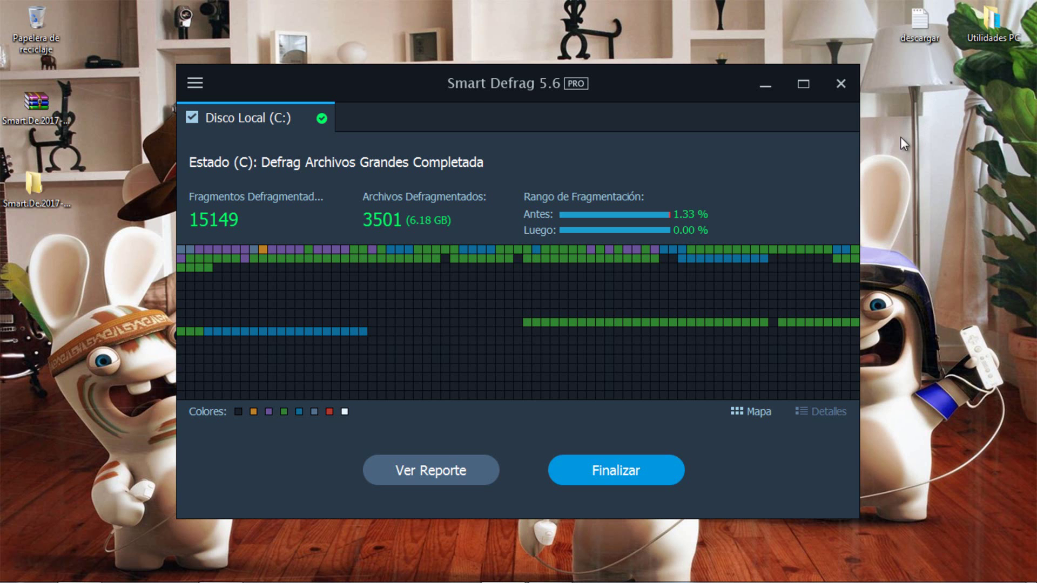
# Step: Finish the defragmentation results view and check the free space of local disk C: in the file explorer
pyautogui.click(634, 459)
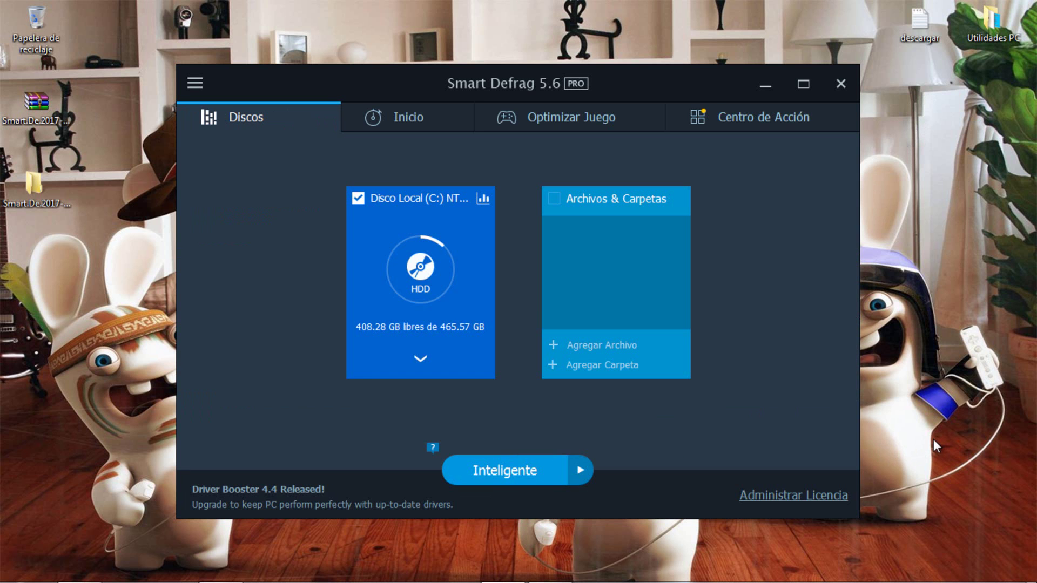
pyautogui.press('super+e')
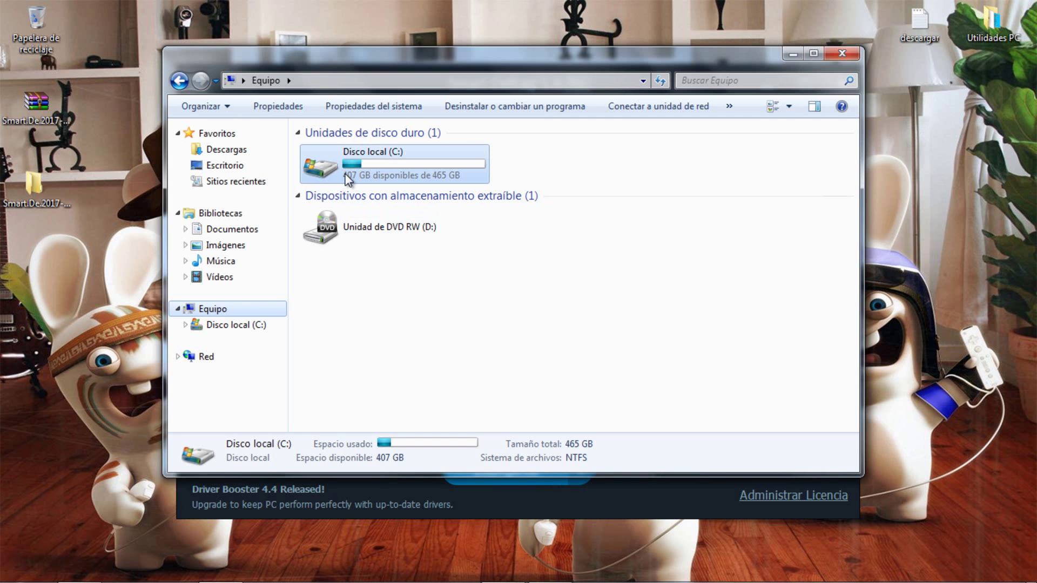
pyautogui.click(841, 53)
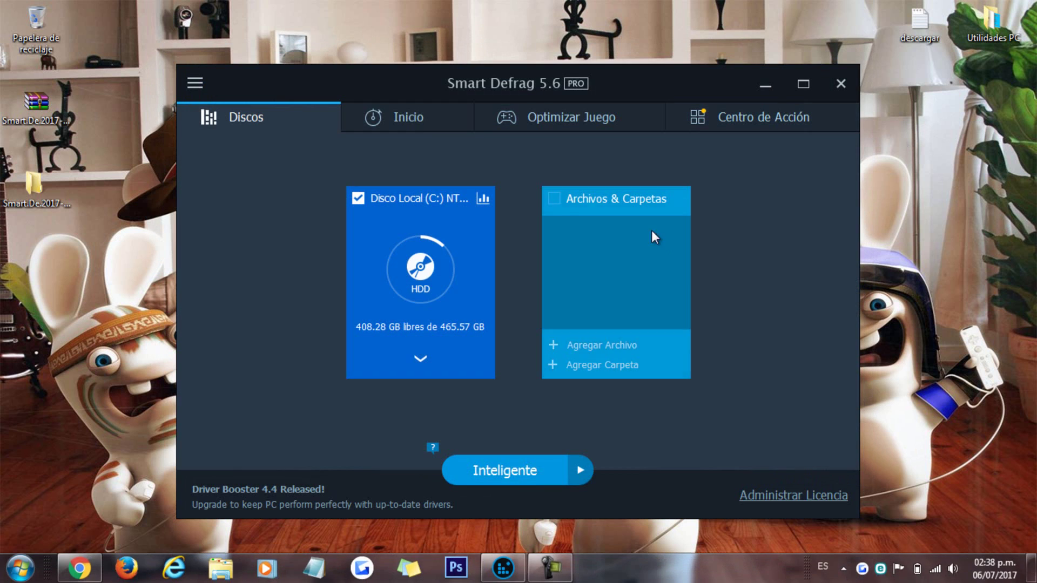
# Step: Enable boot-time defragmentation (Defrag de Inicio) and open the game optimization section
pyautogui.click(412, 118)
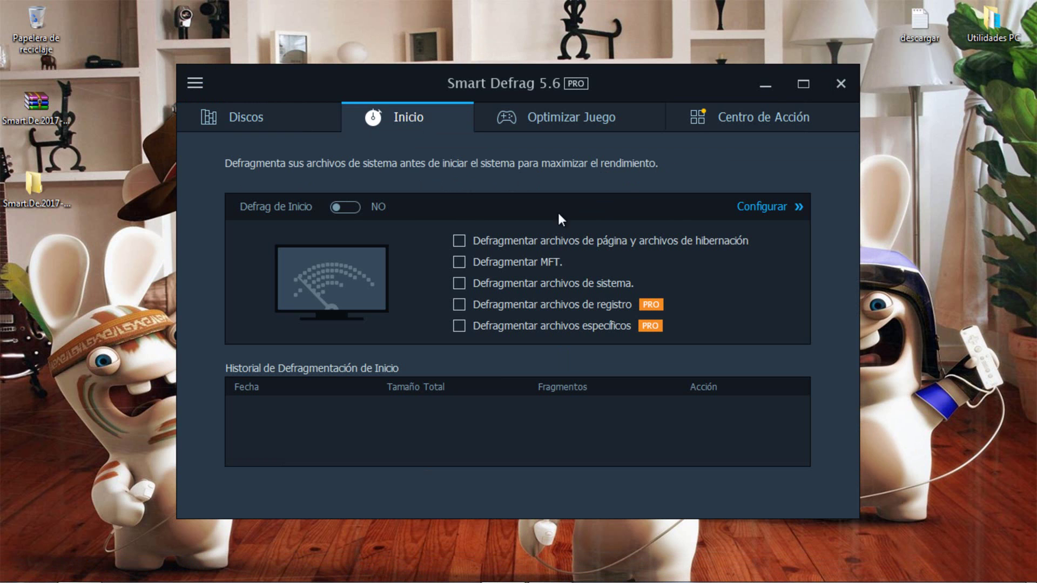
pyautogui.click(346, 208)
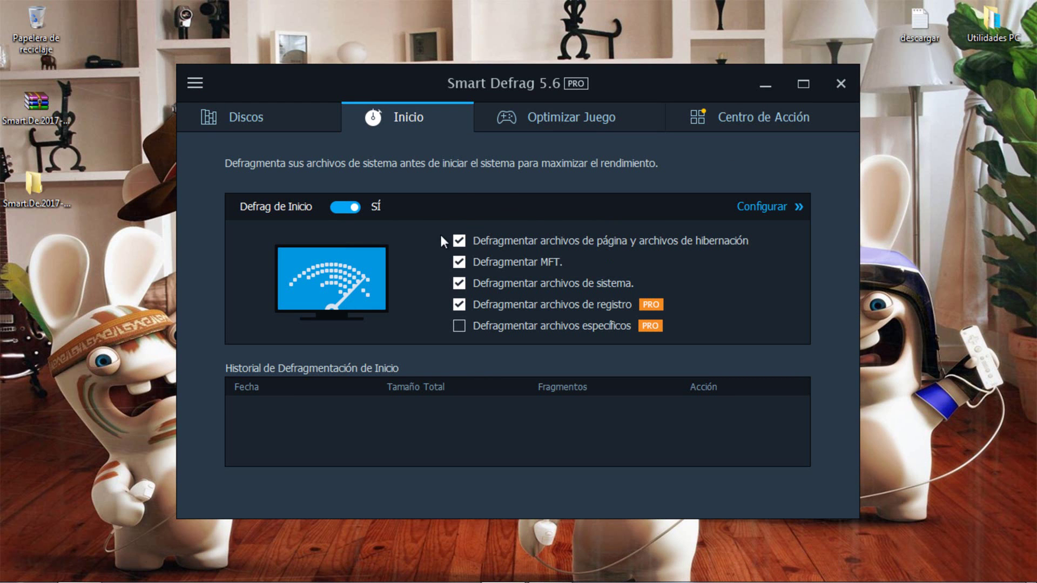
pyautogui.click(552, 129)
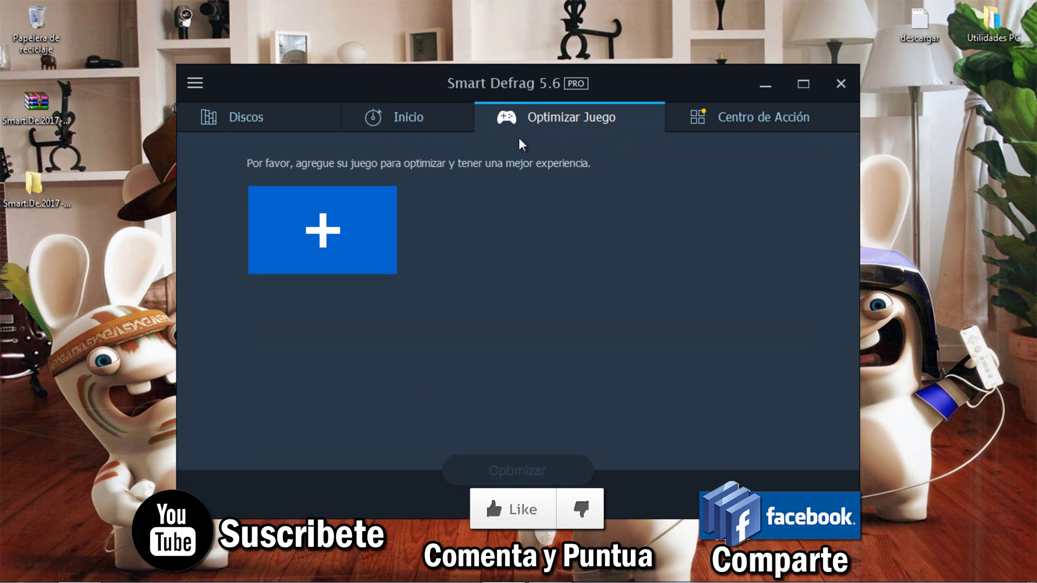